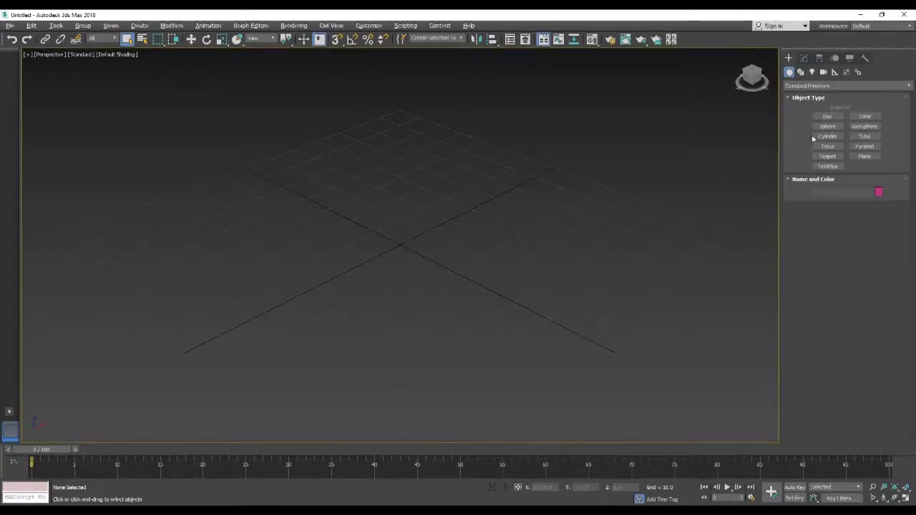
{"action": "left_click", "coordinate": [858, 73]}
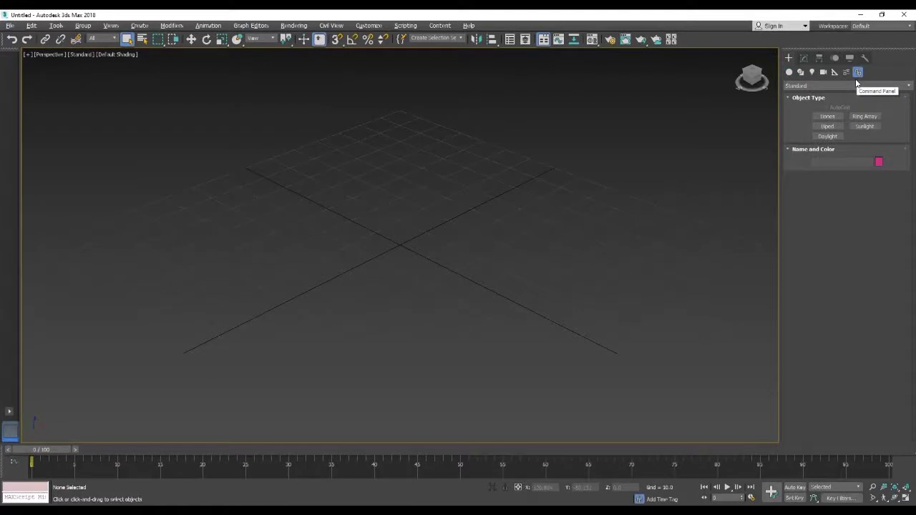
{"action": "left_click", "coordinate": [790, 73]}
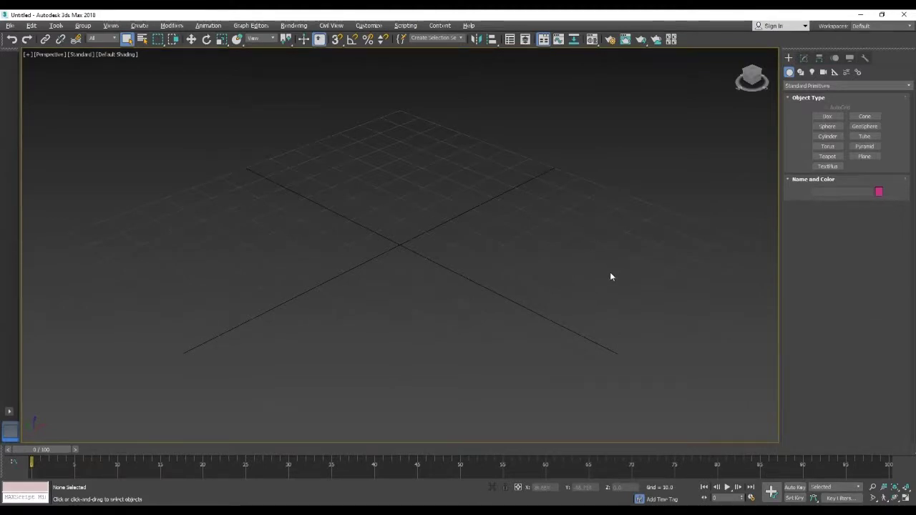
{"action": "key", "text": "alt+w"}
{"action": "key", "text": "alt+w"}
{"action": "key", "text": "alt+w"}
{"action": "left_click", "coordinate": [562, 172]}
{"action": "key", "text": "alt+w"}
{"action": "key", "text": "alt+w"}
{"action": "left_click", "coordinate": [507, 310]}
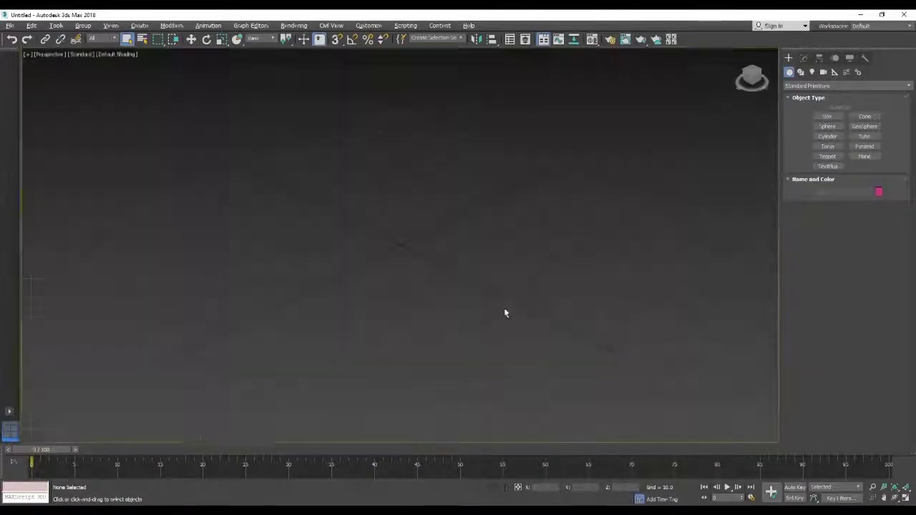
{"action": "key", "text": "alt+w"}
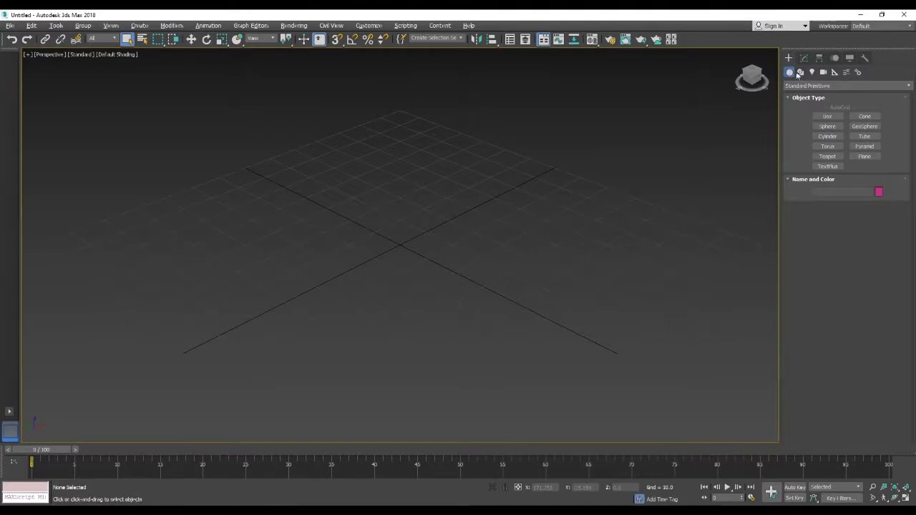
Create a biped about 74 units tall near the centre of the perspective grid
{"action": "left_click", "coordinate": [858, 73]}
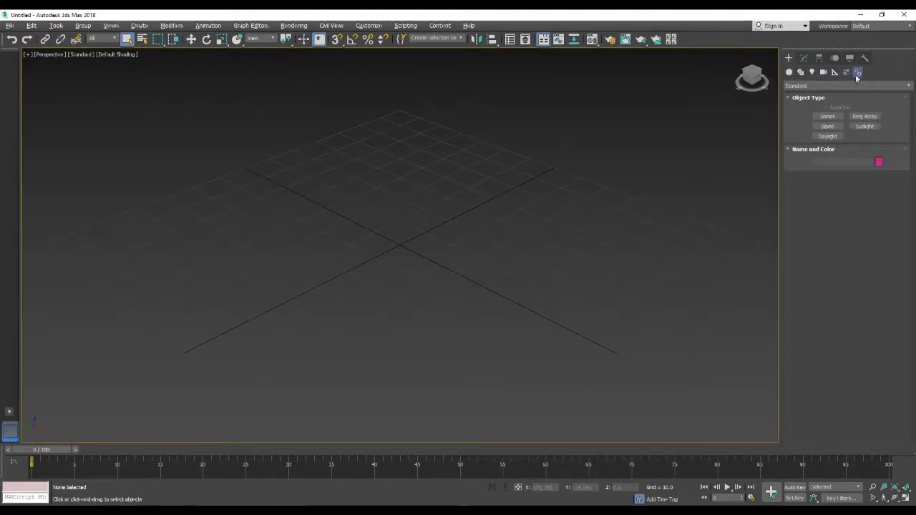
{"action": "left_click", "coordinate": [828, 126]}
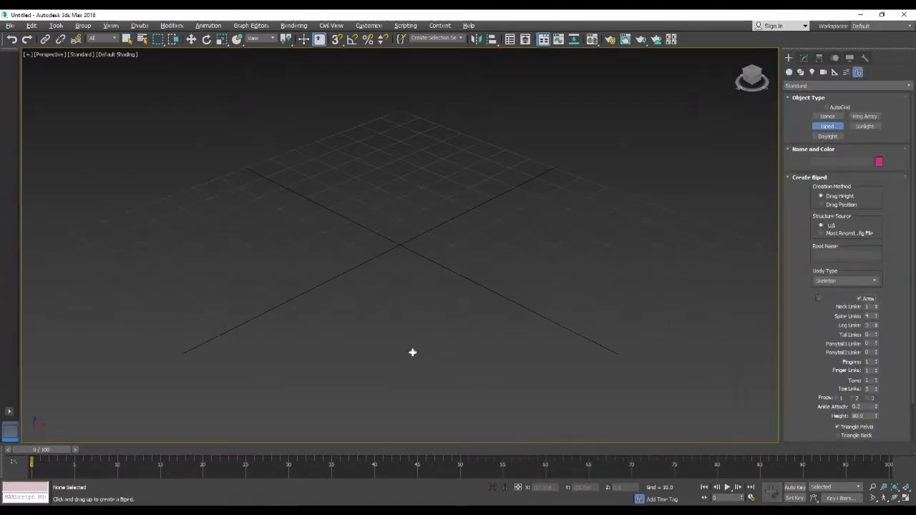
{"action": "left_click_drag", "start_coordinate": [400, 316], "coordinate": [584, 235]}
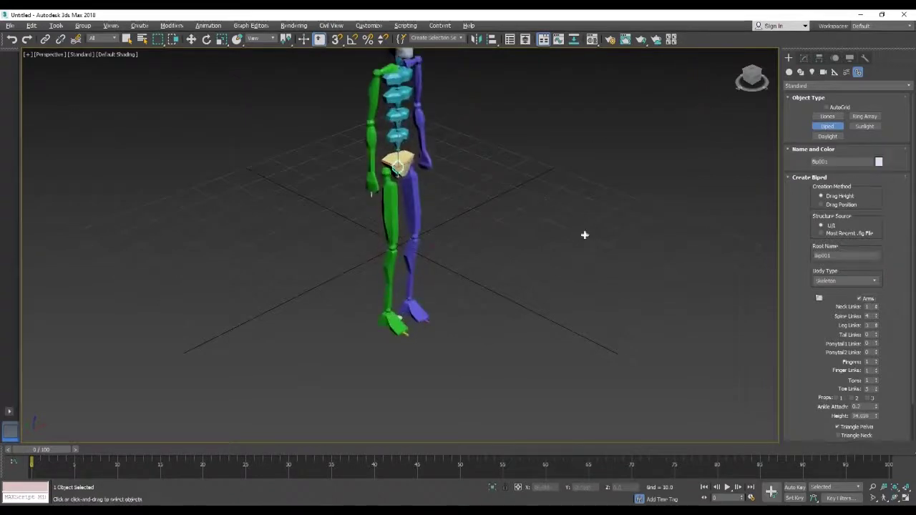
Move the new biped to X 0 and Y 0
{"action": "key", "text": "w"}
{"action": "left_click", "coordinate": [549, 487]}
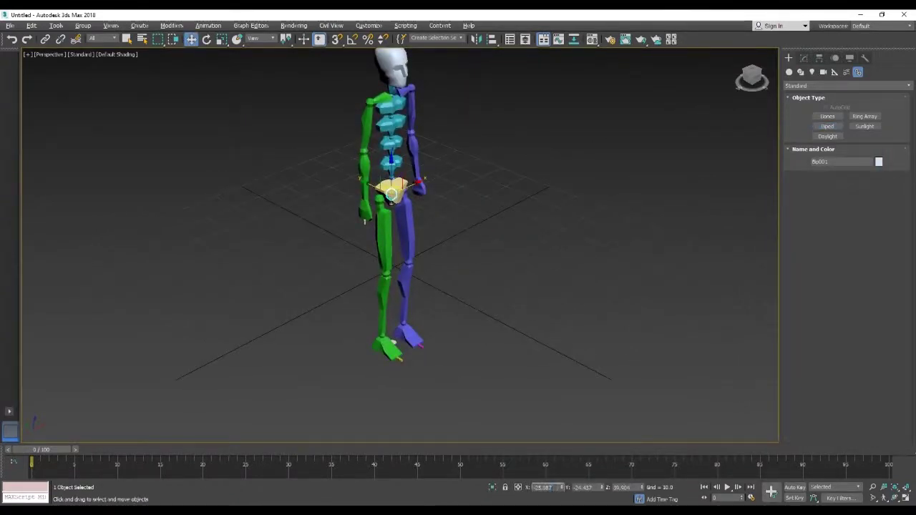
{"action": "type", "text": "0"}
{"action": "key", "text": "Return"}
{"action": "left_click", "coordinate": [583, 488]}
{"action": "type", "text": "0"}
{"action": "key", "text": "Return"}
Show the biped's motion parameters and enable Figure mode
{"action": "middle_click_drag", "start_coordinate": [619, 299], "coordinate": [570, 270]}
{"action": "left_click", "coordinate": [835, 58]}
{"action": "middle_click_drag", "start_coordinate": [586, 319], "coordinate": [591, 311]}
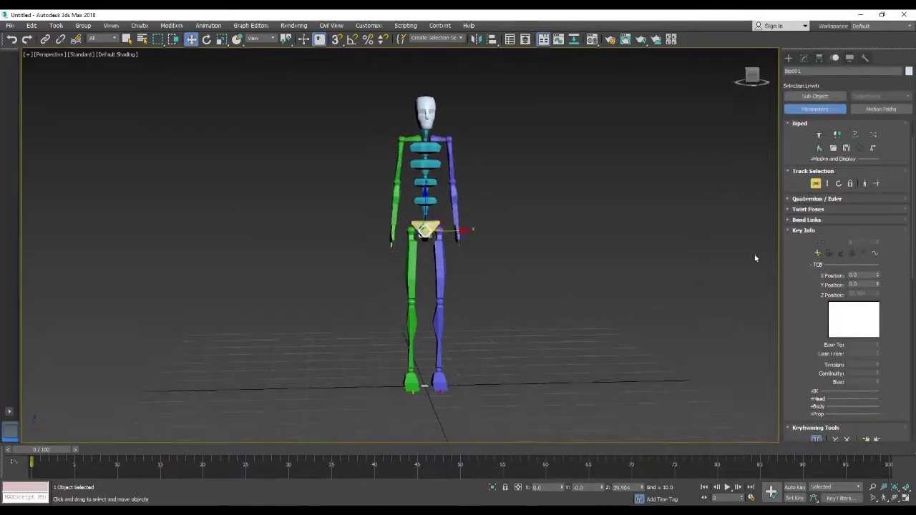
{"action": "left_click", "coordinate": [788, 58]}
{"action": "left_click", "coordinate": [835, 58]}
{"action": "left_click", "coordinate": [819, 136]}
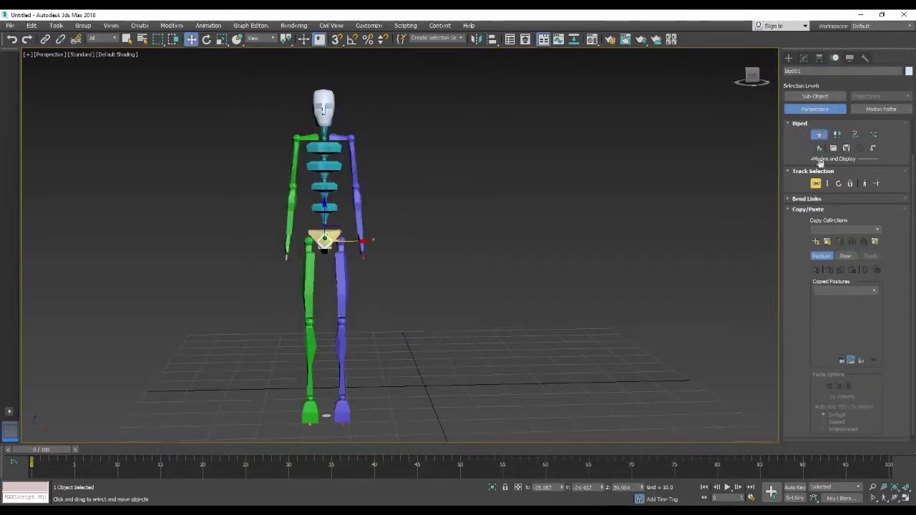
{"action": "mouse_move", "coordinate": [724, 304]}
{"action": "middle_mouse_down"}
{"action": "mouse_move", "coordinate": [724, 327]}
{"action": "mouse_move", "coordinate": [738, 268]}
{"action": "mouse_move", "coordinate": [728, 315]}
{"action": "middle_mouse_up"}
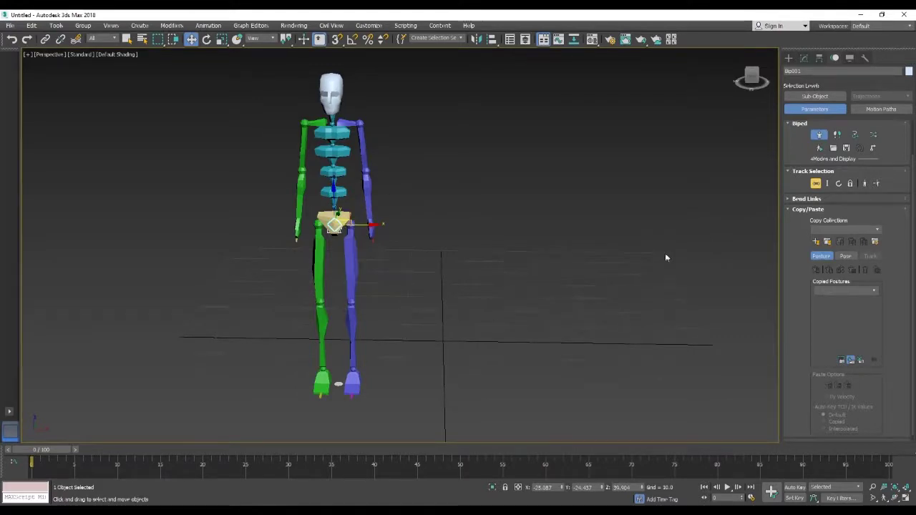
With Figure mode active, set the biped's X and Y position to 0
{"action": "left_click", "coordinate": [819, 136]}
{"action": "left_click_drag", "start_coordinate": [554, 490], "coordinate": [516, 496]}
{"action": "type", "text": "0"}
{"action": "key", "text": "Return"}
{"action": "left_click_drag", "start_coordinate": [595, 488], "coordinate": [575, 462]}
{"action": "type", "text": "0"}
{"action": "key", "text": "Return"}
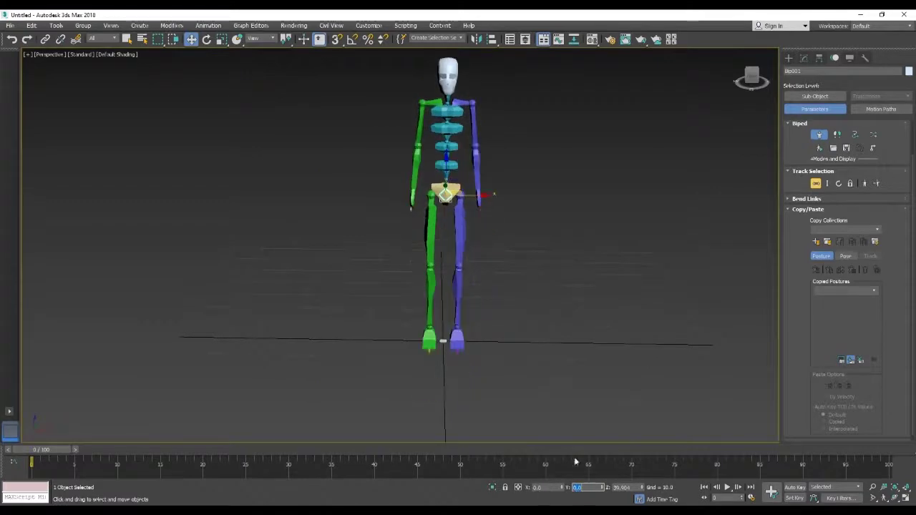
Expand the biped's structure settings and set its body type to Classic
{"action": "middle_click_drag", "start_coordinate": [594, 407], "coordinate": [666, 301], "text": "alt"}
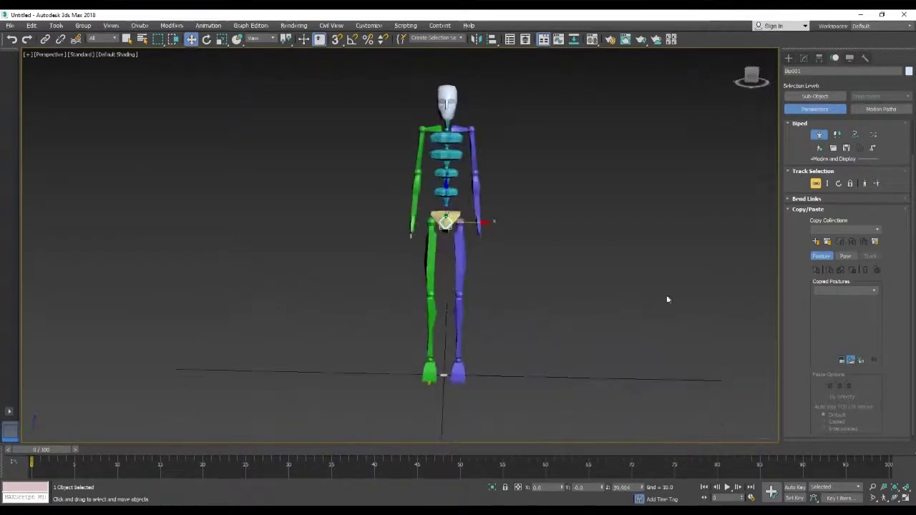
{"action": "left_click", "coordinate": [823, 210]}
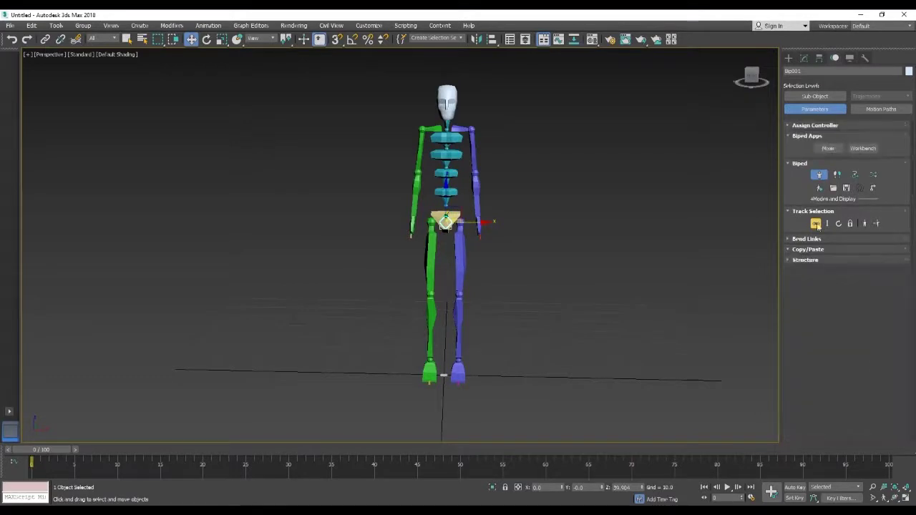
{"action": "left_click", "coordinate": [820, 259]}
{"action": "left_click", "coordinate": [870, 241]}
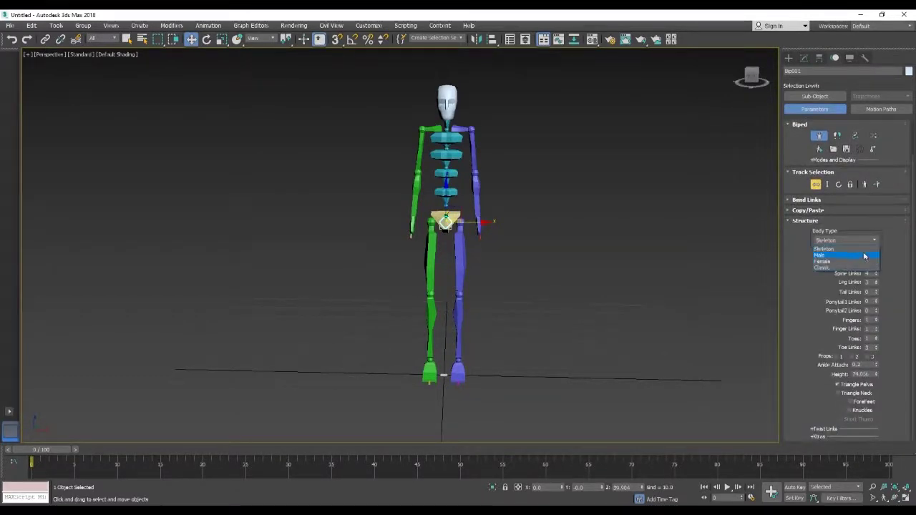
{"action": "left_click", "coordinate": [824, 268]}
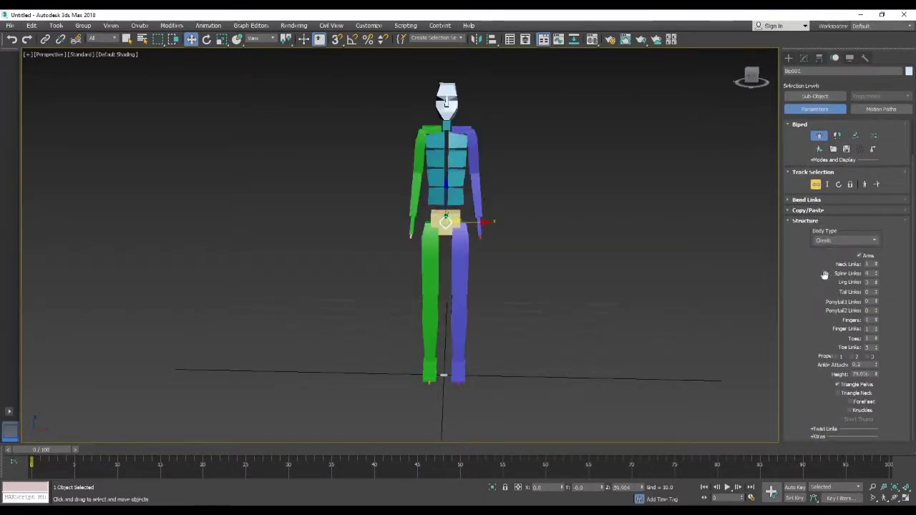
Try the Male and Female body types on the biped and return to Classic
{"action": "left_click", "coordinate": [852, 251]}
{"action": "left_click", "coordinate": [845, 258]}
{"action": "left_click", "coordinate": [852, 250]}
{"action": "left_click", "coordinate": [853, 264]}
{"action": "left_click", "coordinate": [851, 250]}
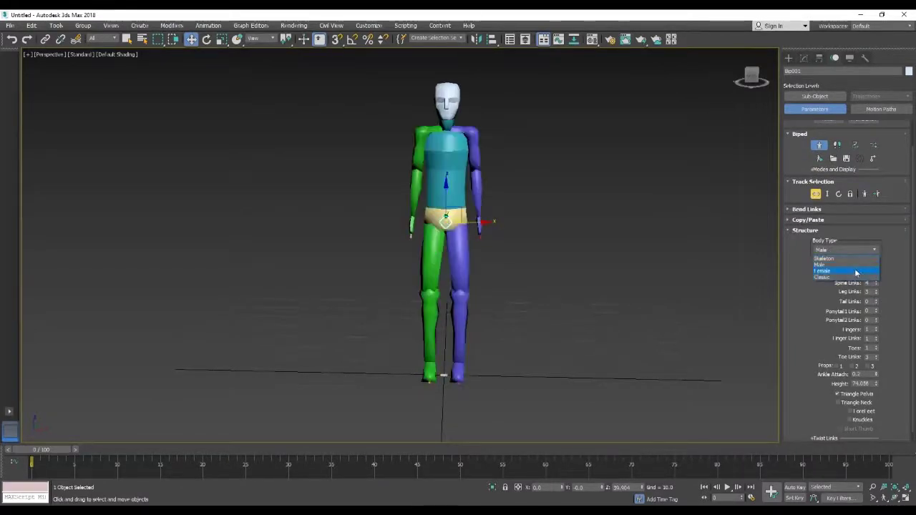
{"action": "left_click", "coordinate": [856, 271]}
{"action": "left_click", "coordinate": [856, 250]}
{"action": "left_click", "coordinate": [852, 278]}
Select the biped's right upper arm and expand its structure settings
{"action": "middle_click_drag", "start_coordinate": [731, 290], "coordinate": [664, 357], "text": "alt"}
{"action": "middle_click_drag", "start_coordinate": [767, 300], "coordinate": [605, 284], "text": "alt"}
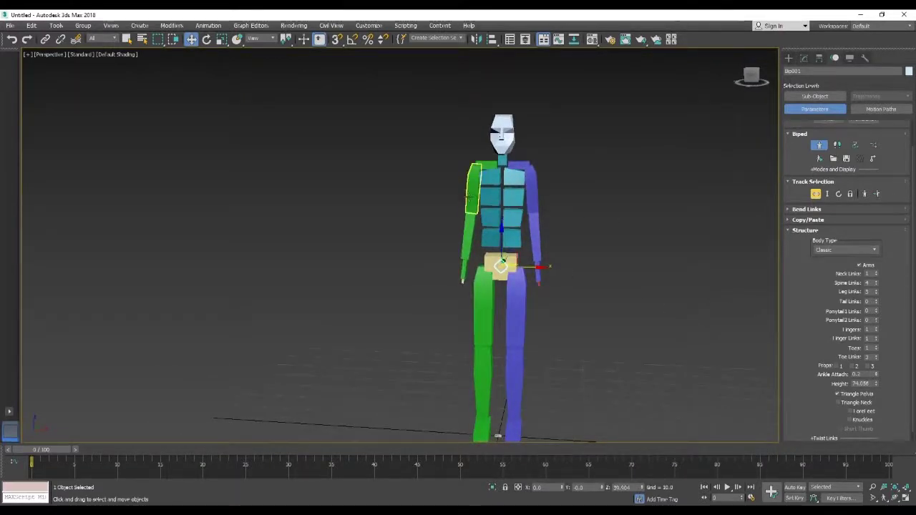
{"action": "key", "text": "q"}
{"action": "left_click", "coordinate": [473, 190]}
{"action": "middle_click_drag", "start_coordinate": [496, 239], "coordinate": [578, 274], "text": "alt"}
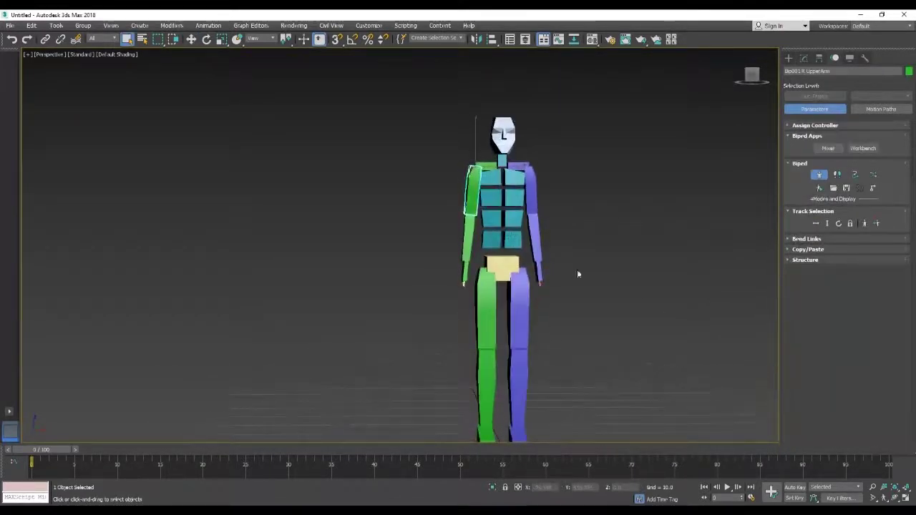
{"action": "left_click", "coordinate": [820, 262]}
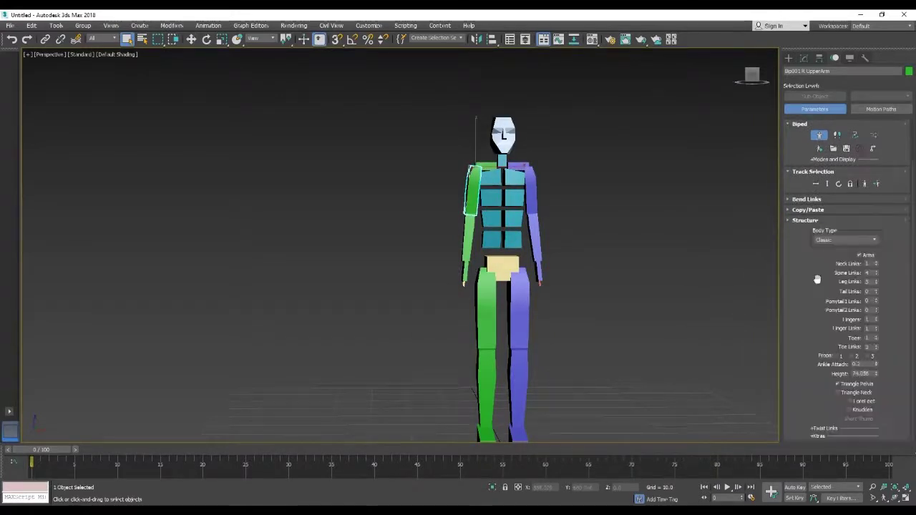
{"action": "scroll", "coordinate": [640, 339], "scroll_direction": "up", "scroll_amount": 5}
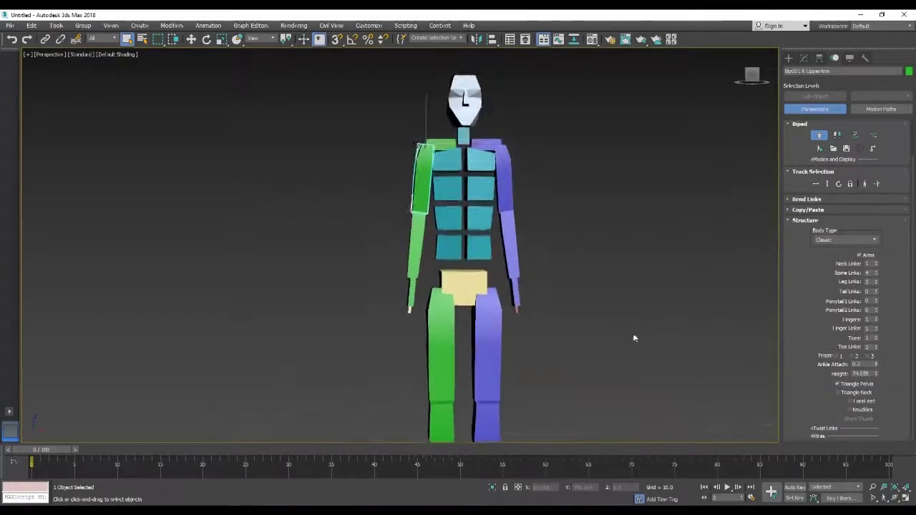
{"action": "scroll", "coordinate": [642, 361], "scroll_direction": "up", "scroll_amount": 4}
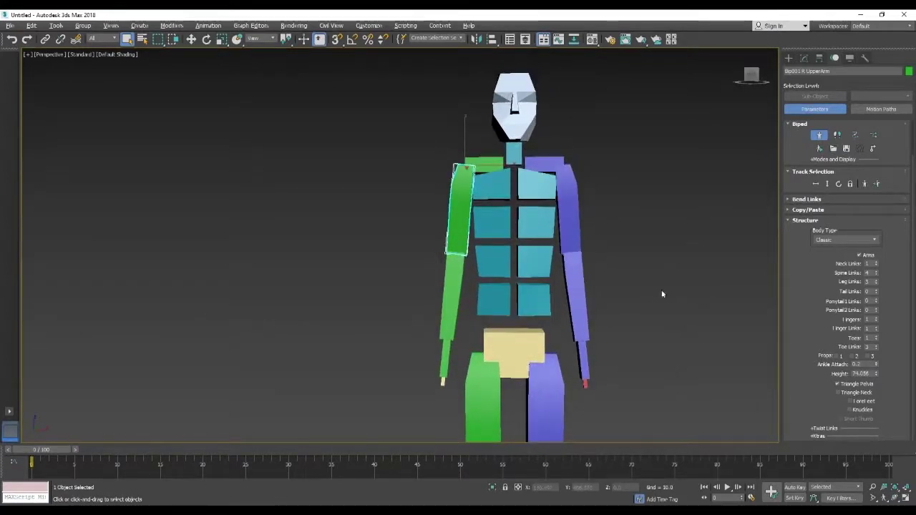
{"action": "middle_click_drag", "start_coordinate": [680, 271], "coordinate": [692, 295], "text": "alt"}
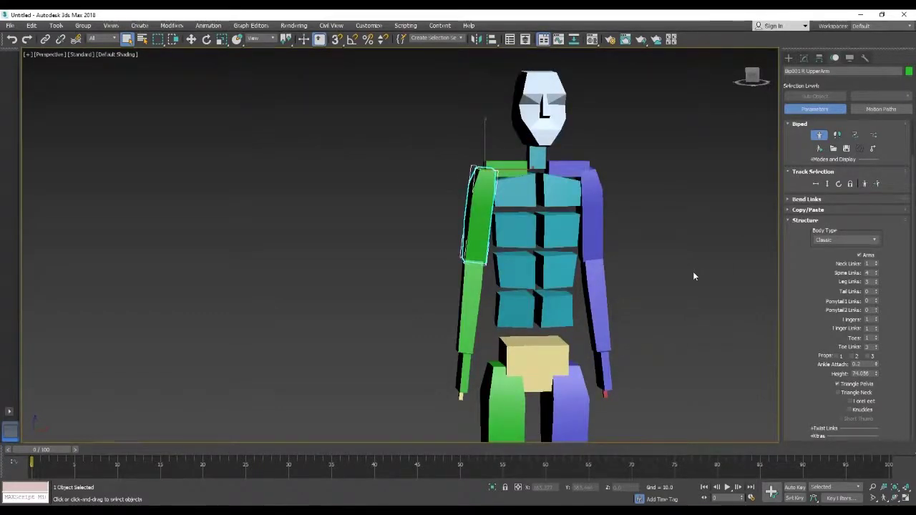
Activate the Rotate tool for the right upper arm and set its reference coordinate system to Local
{"action": "key", "text": "e"}
{"action": "middle_click_drag", "start_coordinate": [619, 298], "coordinate": [589, 299], "text": "alt"}
{"action": "scroll", "coordinate": [589, 299], "scroll_direction": "down", "scroll_amount": 3}
{"action": "middle_click_drag", "start_coordinate": [595, 307], "coordinate": [604, 331], "text": "alt"}
{"action": "middle_click_drag", "start_coordinate": [528, 293], "coordinate": [573, 307], "text": "alt"}
{"action": "scroll", "coordinate": [573, 286], "scroll_direction": "up", "scroll_amount": 3}
{"action": "middle_click_drag", "start_coordinate": [573, 273], "coordinate": [608, 297], "text": "alt"}
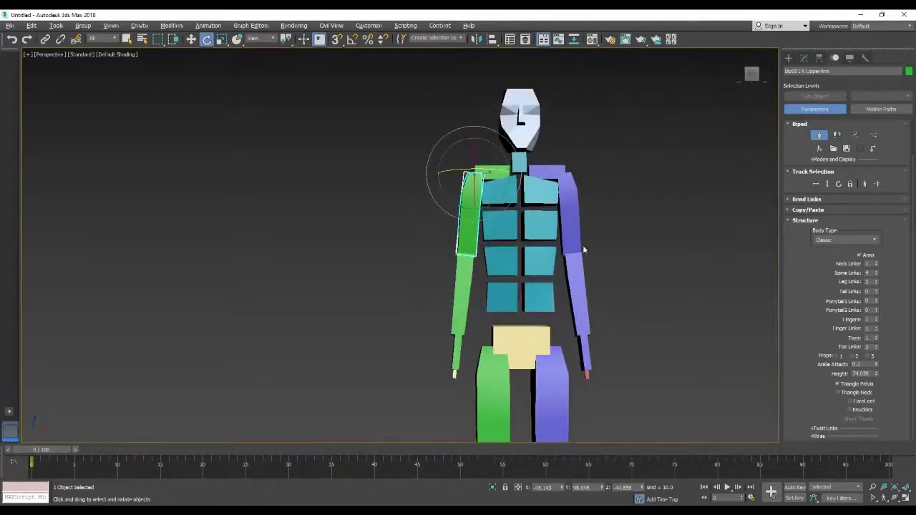
{"action": "middle_click_drag", "start_coordinate": [521, 200], "coordinate": [539, 220]}
{"action": "middle_click_drag", "start_coordinate": [484, 237], "coordinate": [478, 250], "text": "alt"}
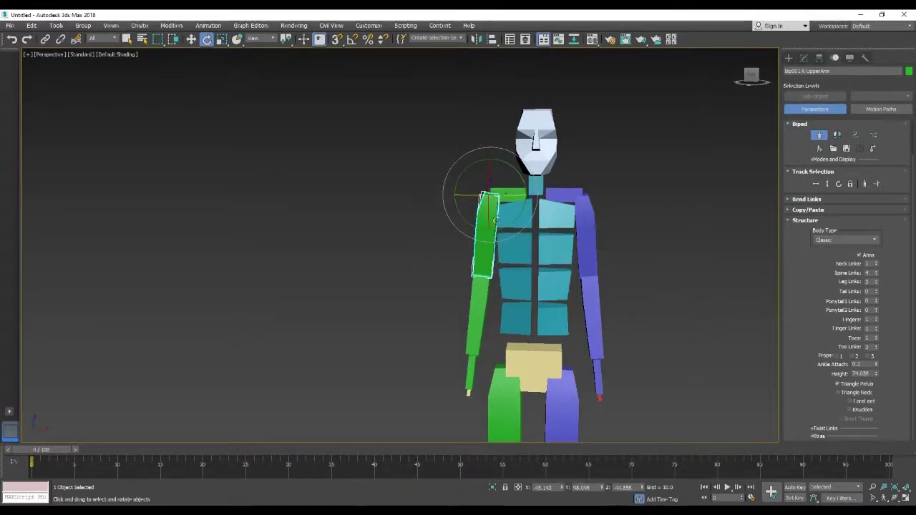
{"action": "right_click", "coordinate": [511, 244]}
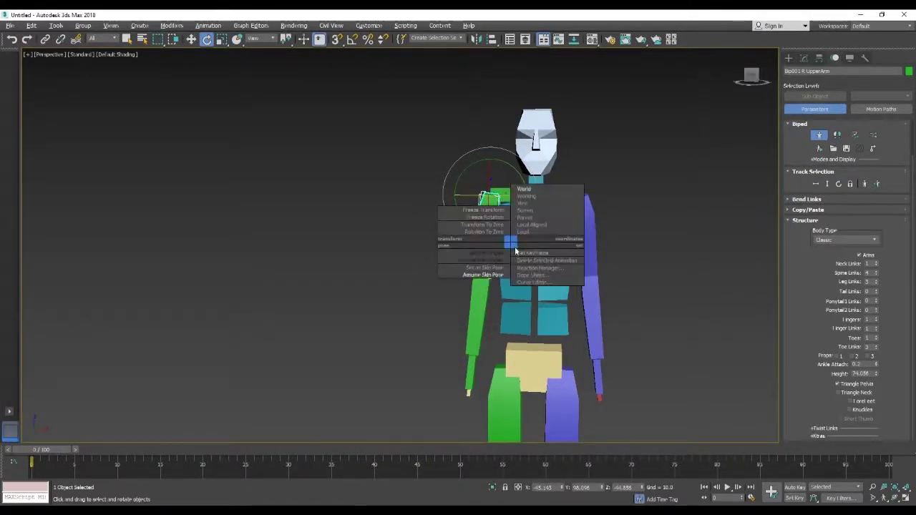
{"action": "left_click", "coordinate": [528, 232]}
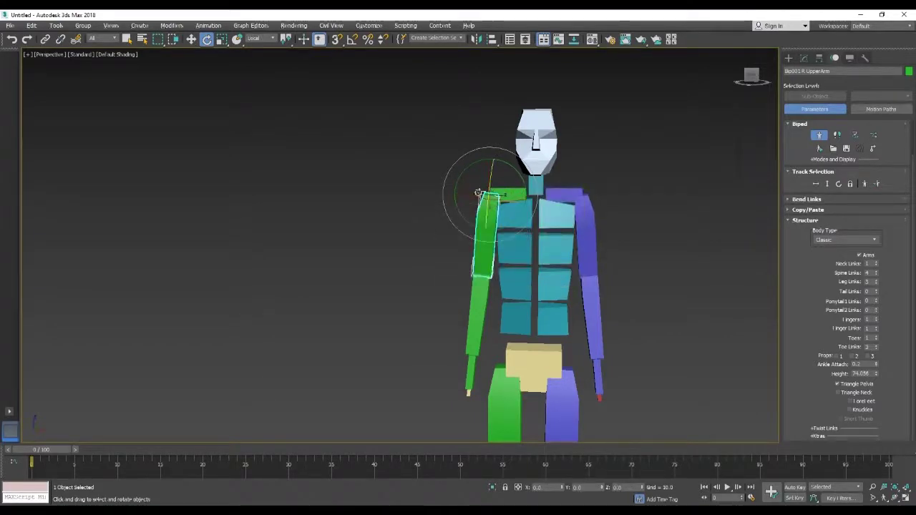
Switch the rotation coordinate system to World and back to Local
{"action": "right_click", "coordinate": [590, 205]}
{"action": "left_click", "coordinate": [604, 151]}
{"action": "right_click", "coordinate": [554, 192]}
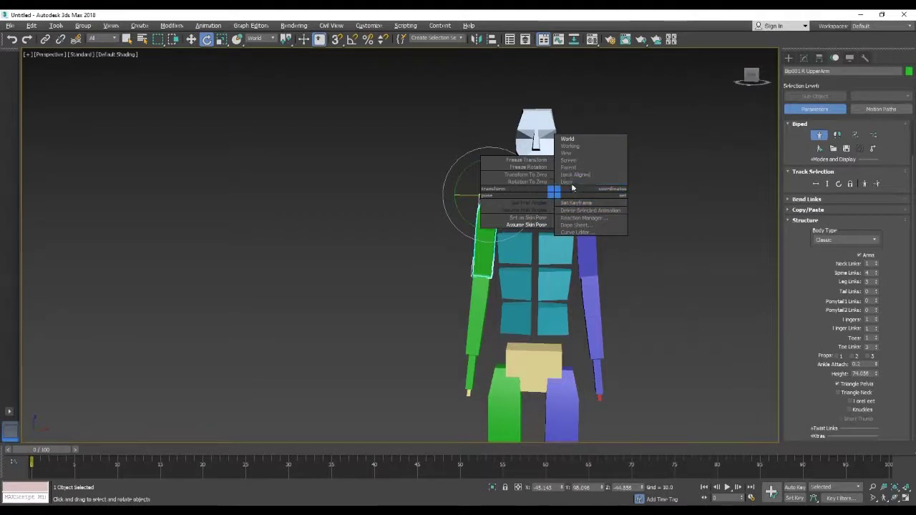
{"action": "left_click", "coordinate": [577, 183]}
Try rotating the right upper arm with the Local axes and undo the rotation
{"action": "middle_click_drag", "start_coordinate": [533, 206], "coordinate": [512, 179], "text": "alt"}
{"action": "left_click_drag", "start_coordinate": [512, 179], "coordinate": [504, 354]}
{"action": "key", "text": "ctrl+z"}
{"action": "middle_click_drag", "start_coordinate": [593, 229], "coordinate": [544, 229], "text": "alt"}
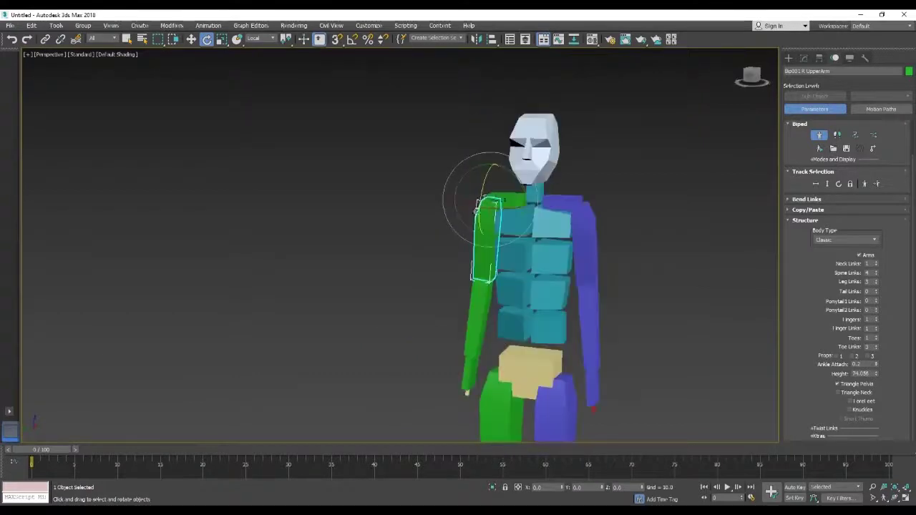
Rotate the right upper arm outward from the torso using the Local coordinate system
{"action": "left_click", "coordinate": [265, 39]}
{"action": "left_click", "coordinate": [354, 120]}
{"action": "right_click", "coordinate": [574, 248], "text": "alt"}
{"action": "left_click", "coordinate": [593, 240]}
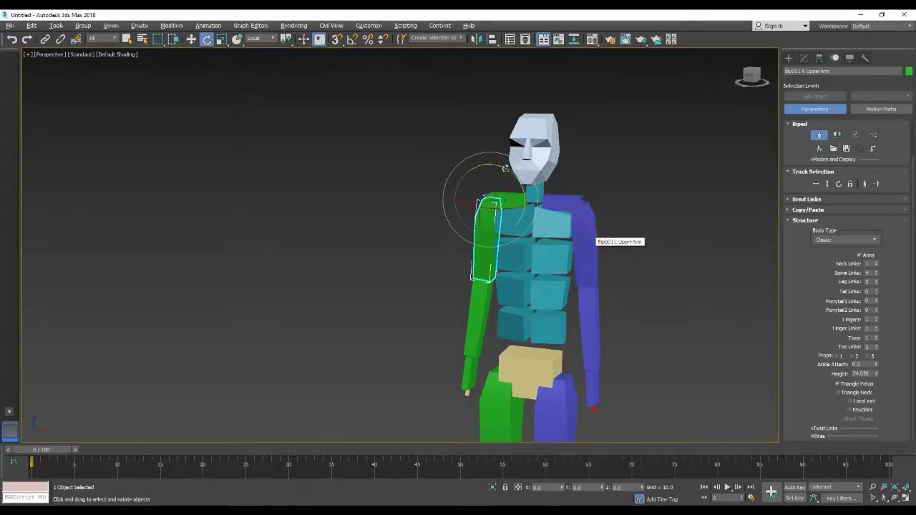
{"action": "left_click_drag", "start_coordinate": [508, 172], "coordinate": [534, 372]}
{"action": "middle_click_drag", "start_coordinate": [536, 329], "coordinate": [537, 302]}
{"action": "middle_click_drag", "start_coordinate": [536, 302], "coordinate": [558, 277], "text": "alt"}
Select a torso segment and reduce the biped's spine links to 3
{"action": "key", "text": "q"}
{"action": "left_click", "coordinate": [560, 270]}
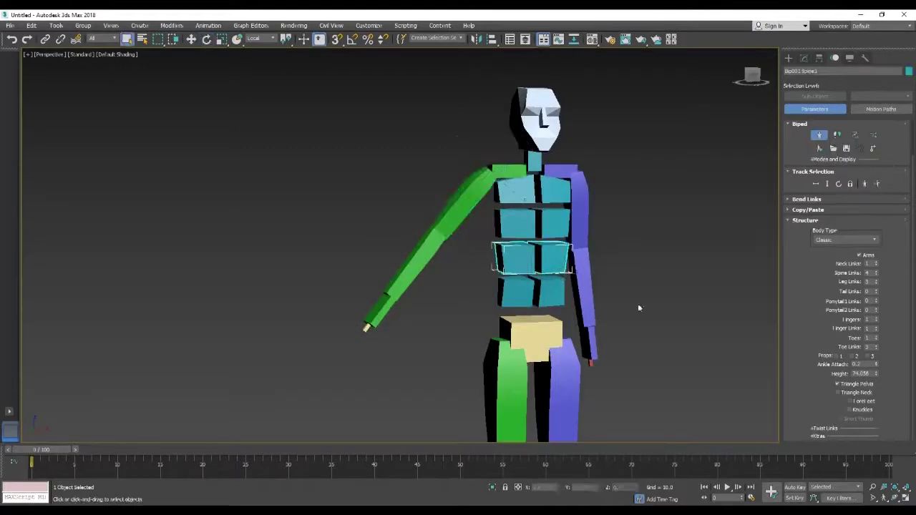
{"action": "left_click", "coordinate": [877, 275]}
Select the biped's right hand and set the structure to 3 fingers with 3 links per finger
{"action": "middle_click_drag", "start_coordinate": [774, 323], "coordinate": [511, 268], "text": "alt"}
{"action": "scroll", "coordinate": [494, 279], "scroll_direction": "up", "scroll_amount": 5}
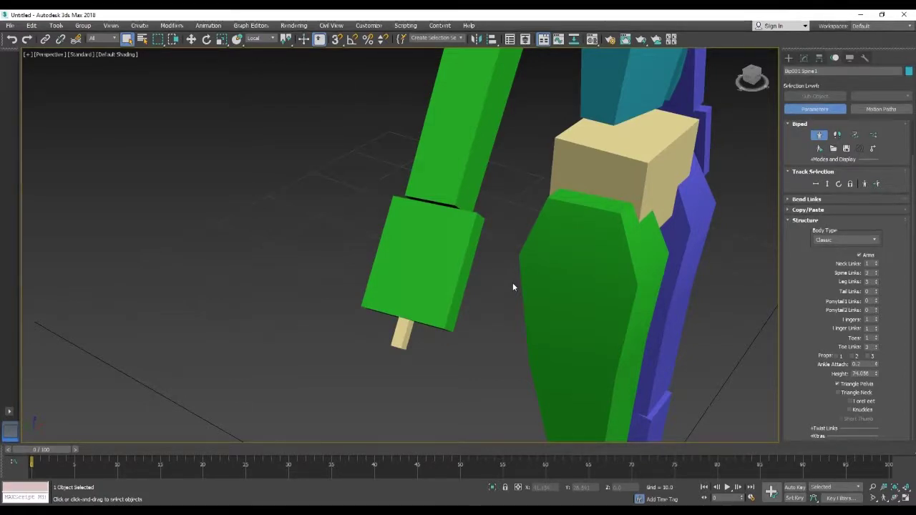
{"action": "left_click", "coordinate": [437, 259]}
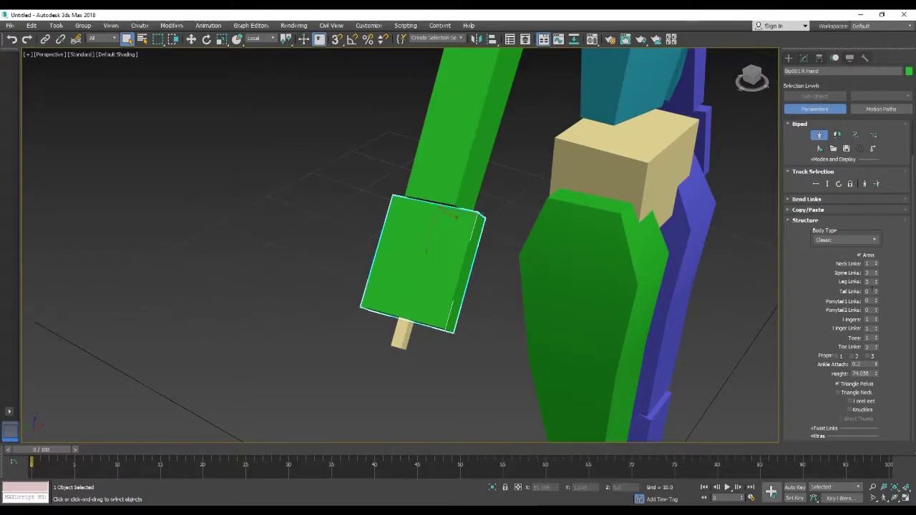
{"action": "left_click", "coordinate": [877, 318]}
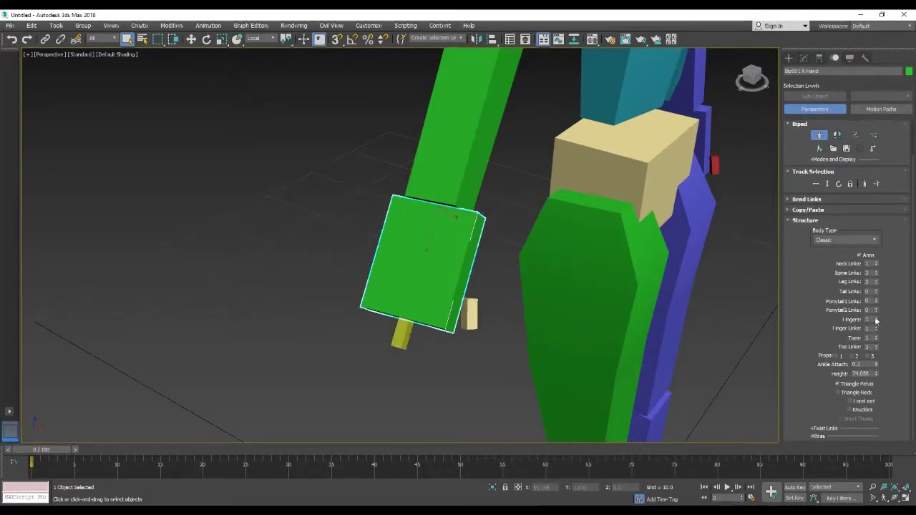
{"action": "left_click", "coordinate": [877, 318]}
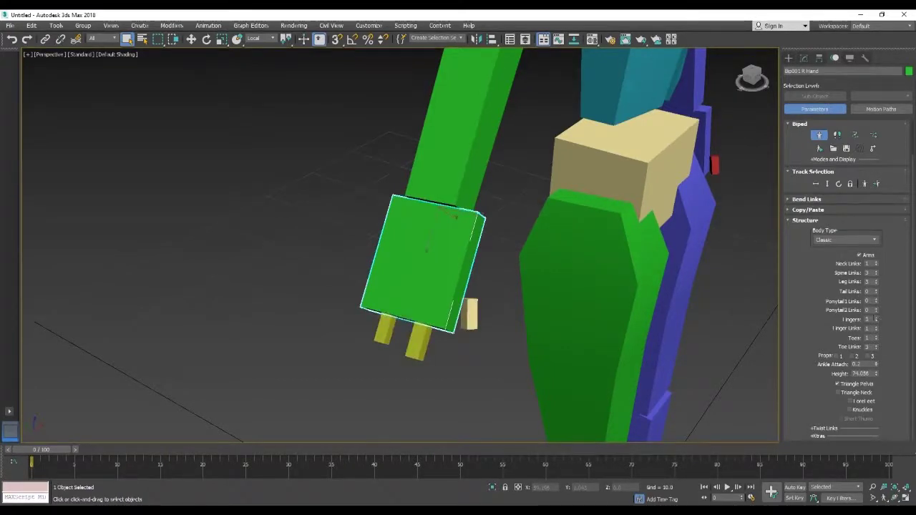
{"action": "left_click", "coordinate": [877, 328]}
{"action": "left_click", "coordinate": [876, 328]}
Select the base link of the right hand's middle finger and try moving it sideways in the View coordinate system
{"action": "middle_click_drag", "start_coordinate": [481, 315], "coordinate": [551, 226], "text": "alt"}
{"action": "middle_click_drag", "start_coordinate": [503, 263], "coordinate": [500, 288], "text": "alt"}
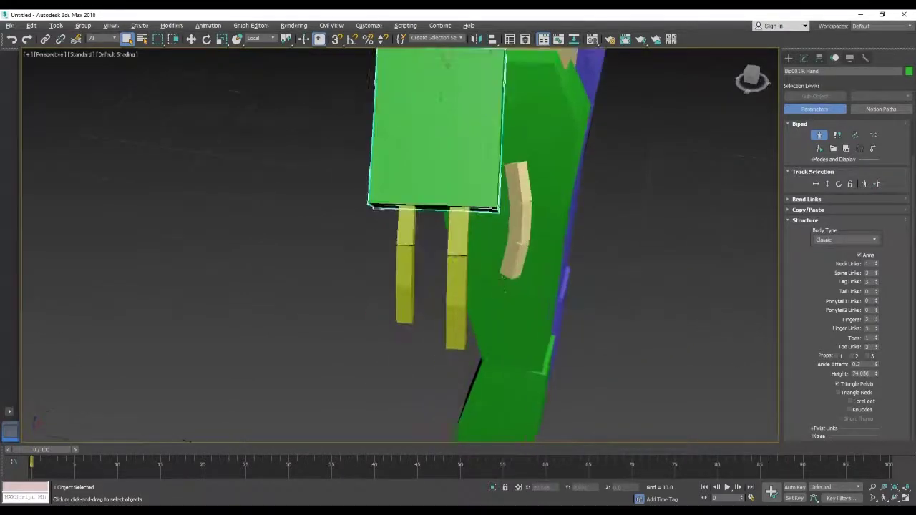
{"action": "double_click", "coordinate": [406, 265]}
{"action": "key", "text": "r"}
{"action": "middle_click_drag", "start_coordinate": [415, 266], "coordinate": [481, 259], "text": "alt"}
{"action": "left_click", "coordinate": [485, 261]}
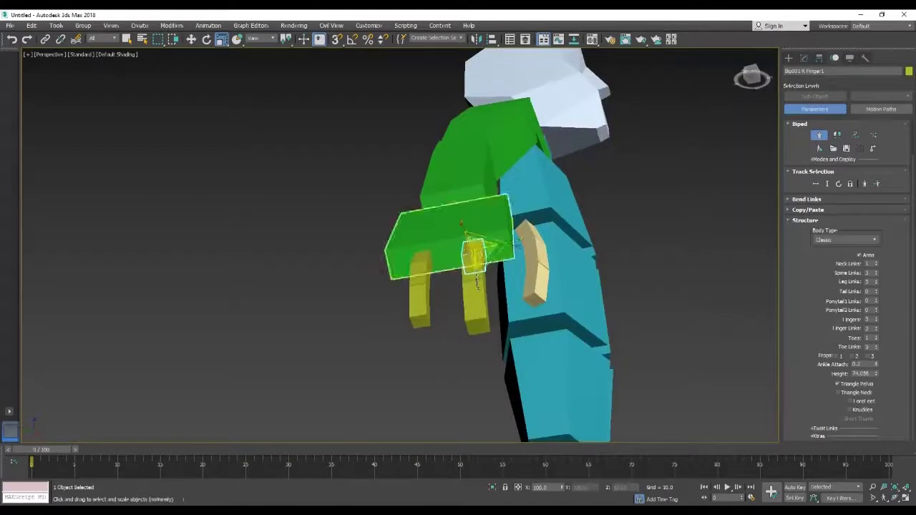
{"action": "key", "text": "w"}
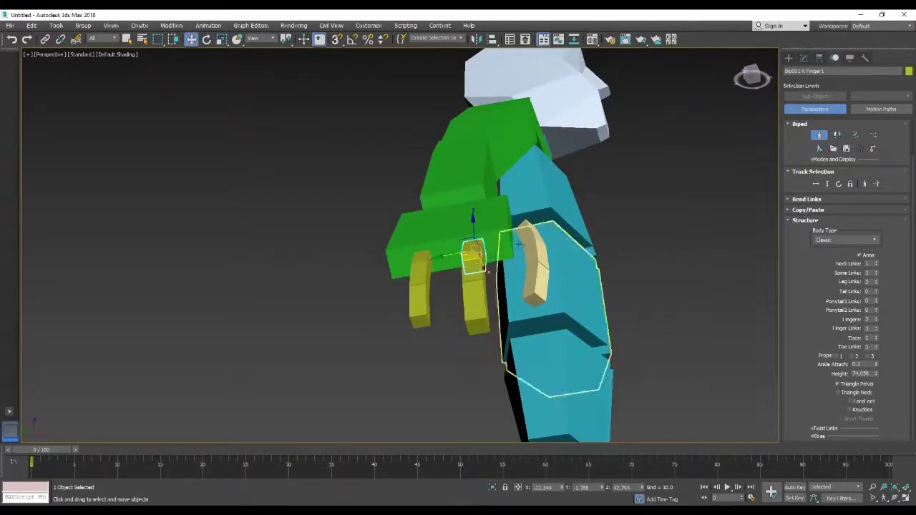
{"action": "middle_click_drag", "start_coordinate": [487, 270], "coordinate": [484, 318], "text": "alt"}
{"action": "left_click_drag", "start_coordinate": [487, 284], "coordinate": [454, 289]}
{"action": "middle_click_drag", "start_coordinate": [491, 306], "coordinate": [495, 269], "text": "alt"}
Switch the move coordinate system to Local and shift the middle finger's base link along the hand's edge toward the thumb
{"action": "right_click", "coordinate": [499, 266], "text": "alt"}
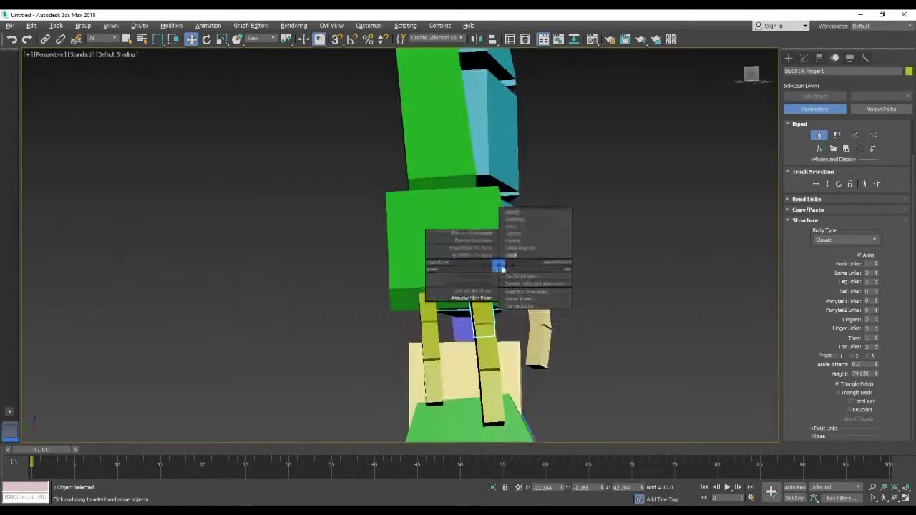
{"action": "left_click", "coordinate": [516, 256]}
{"action": "middle_click_drag", "start_coordinate": [515, 256], "coordinate": [526, 329], "text": "alt"}
{"action": "left_click_drag", "start_coordinate": [520, 166], "coordinate": [543, 176]}
{"action": "middle_click_drag", "start_coordinate": [543, 188], "coordinate": [454, 216], "text": "alt"}
Select the right hand's outermost finger with its whole chain of links
{"action": "key", "text": "q"}
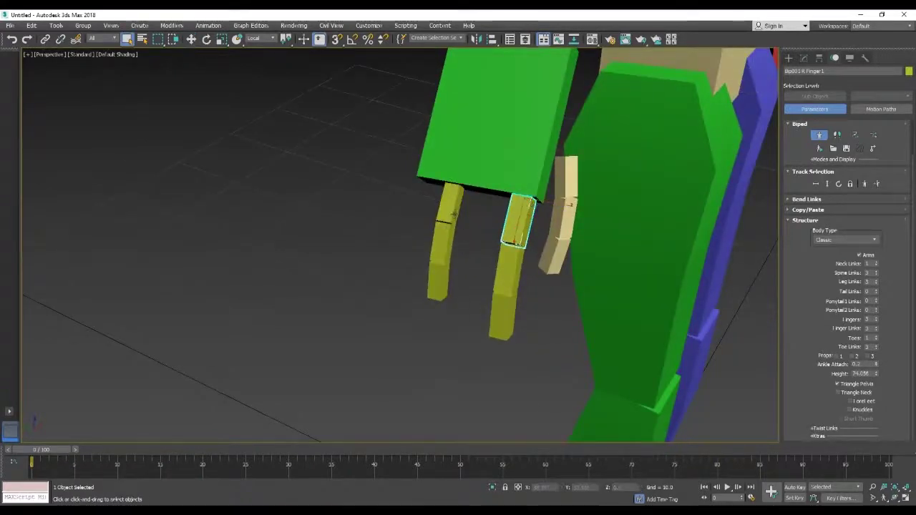
{"action": "left_click", "coordinate": [453, 214]}
{"action": "double_click", "coordinate": [447, 219]}
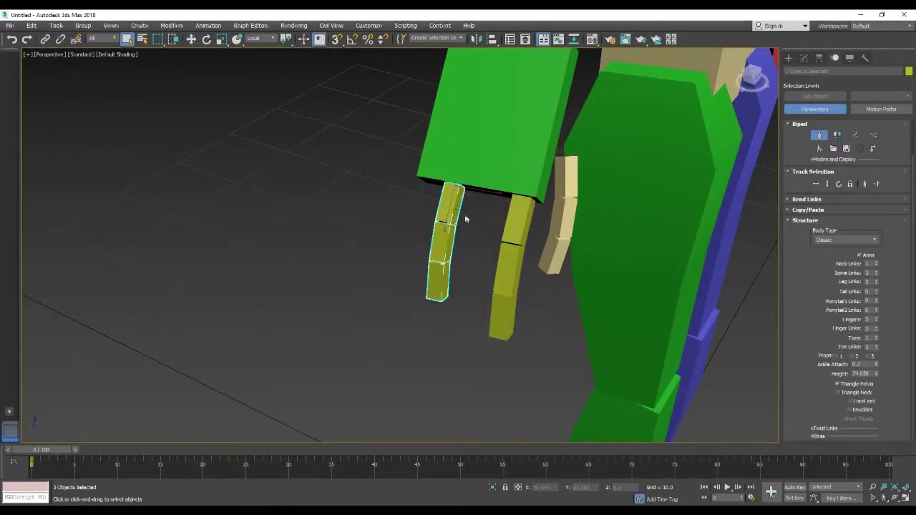